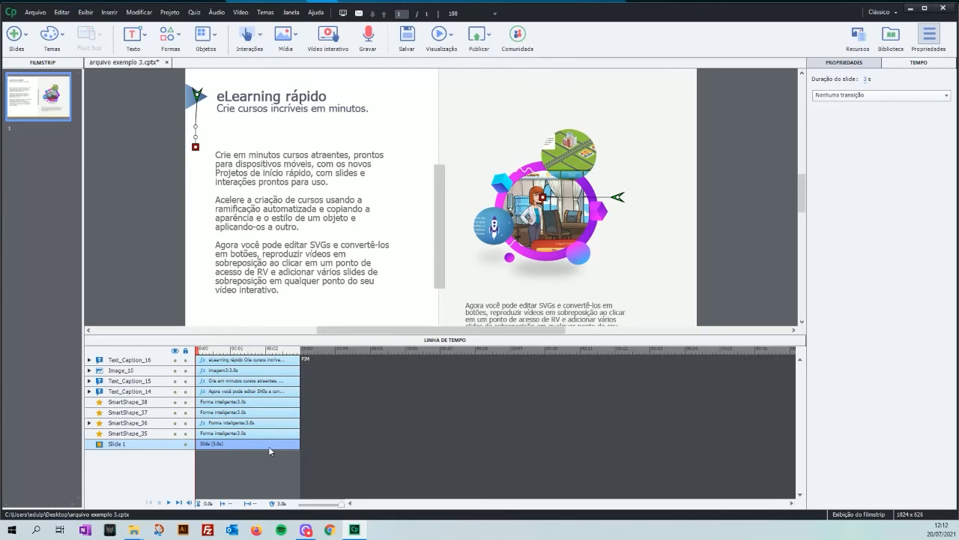
Start the "eLearning rápido" title at 0.5 s and the blue arrow shape at 1 s, with the arrow as the topmost timeline layer.
left_click(247, 116)
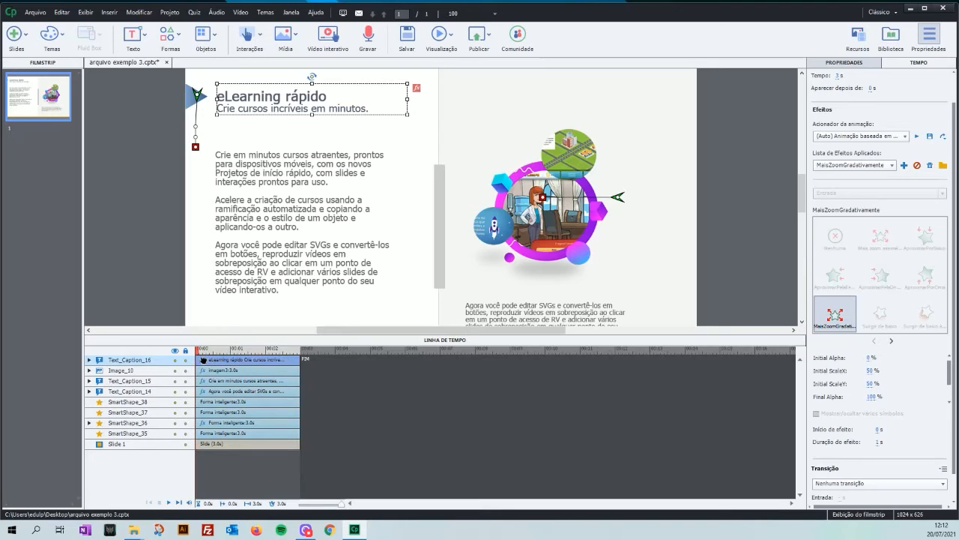
left_click_drag(204, 359, 225, 360)
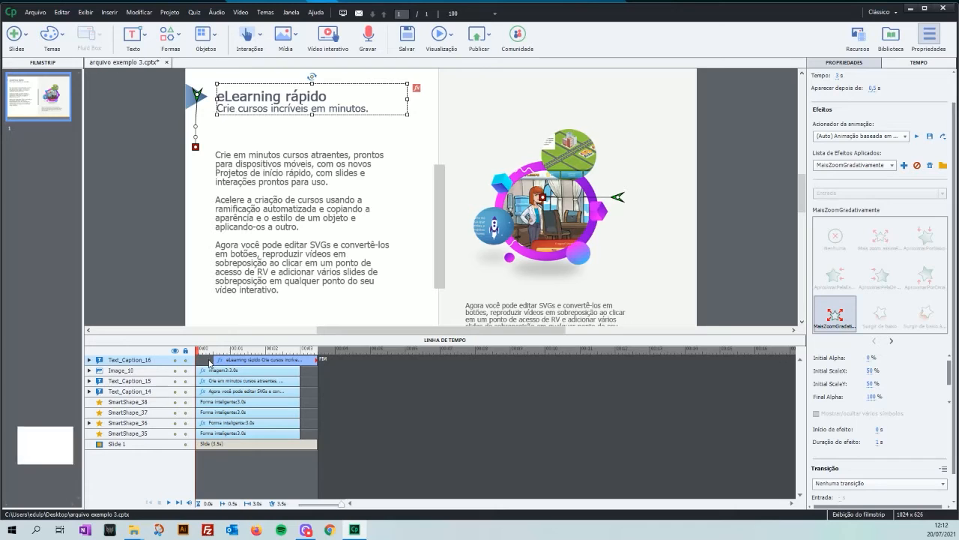
left_click(192, 99)
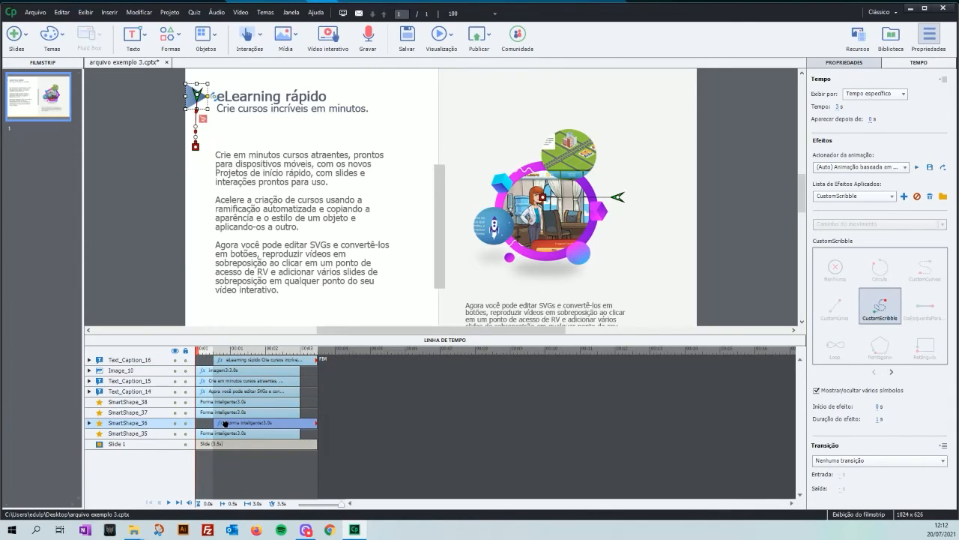
left_click_drag(227, 423, 247, 428)
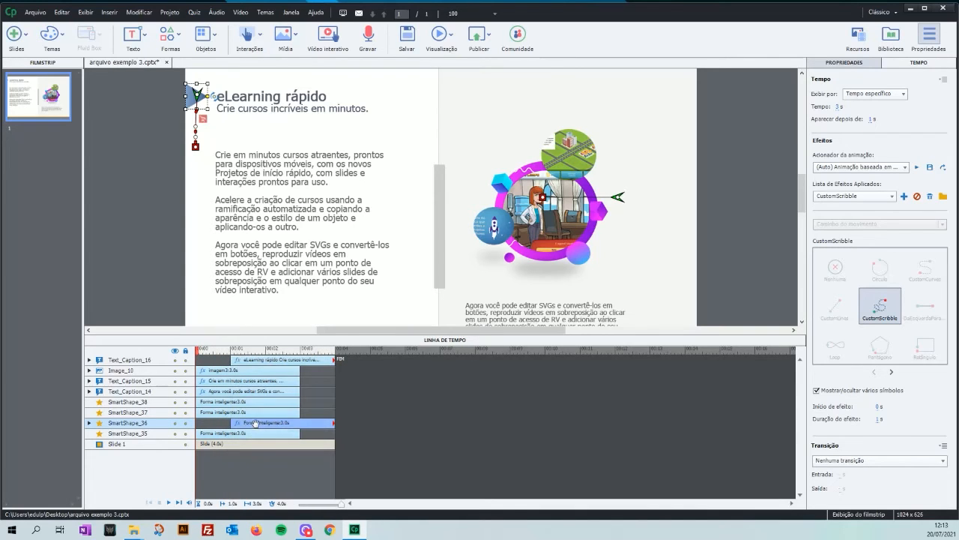
left_click(329, 411)
left_click_drag(242, 359, 225, 361)
left_click_drag(240, 422, 243, 360)
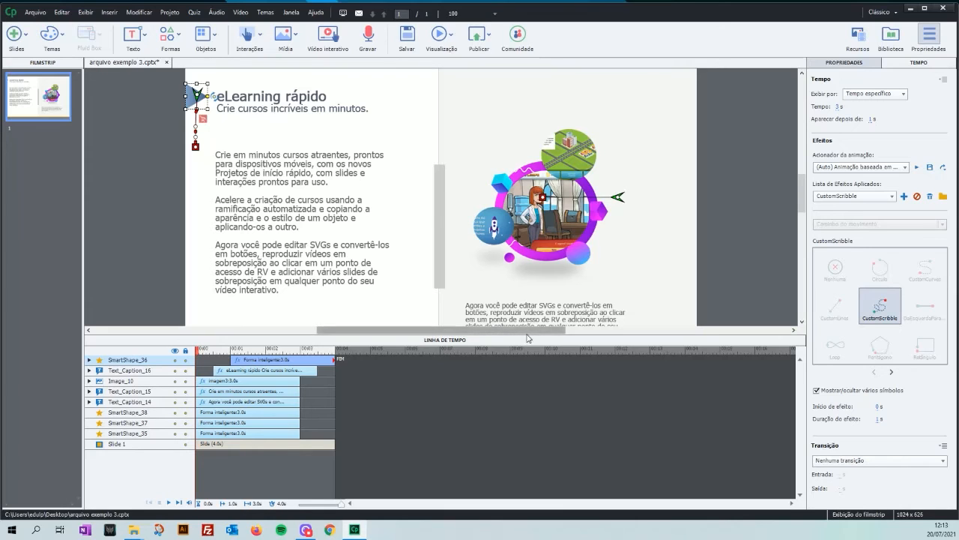
Shrink the timeline area to show more of the slide and preview the blue arrow shape's motion effect.
left_click_drag(527, 334, 529, 360)
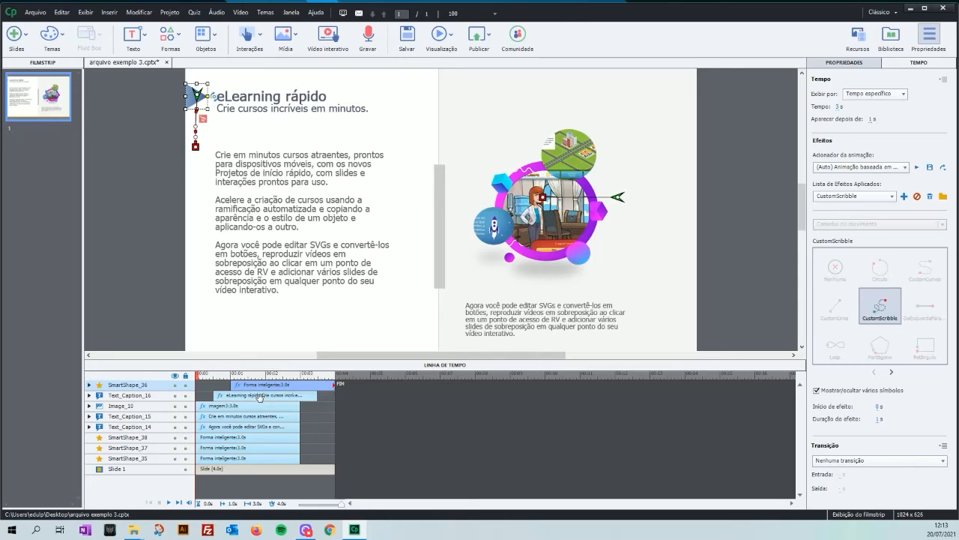
left_click(259, 397)
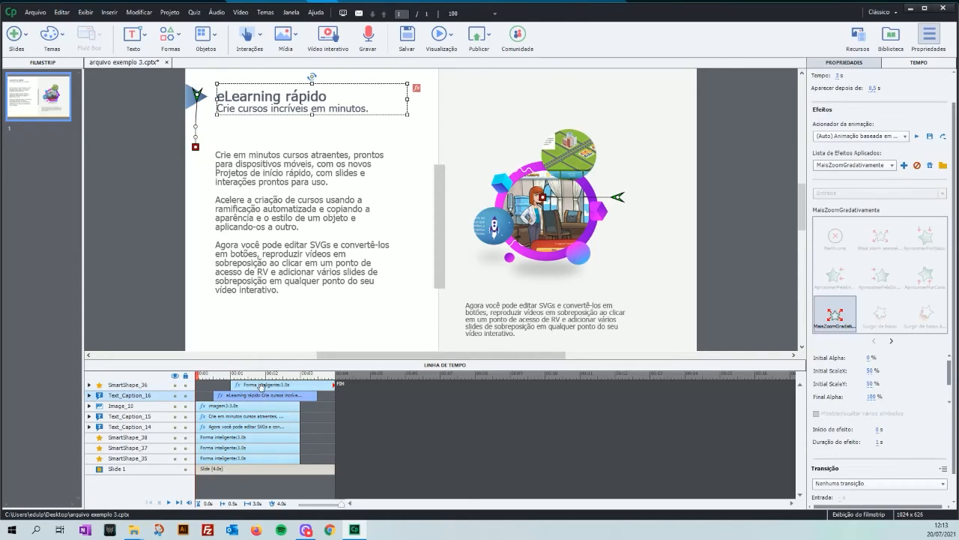
left_click(262, 384)
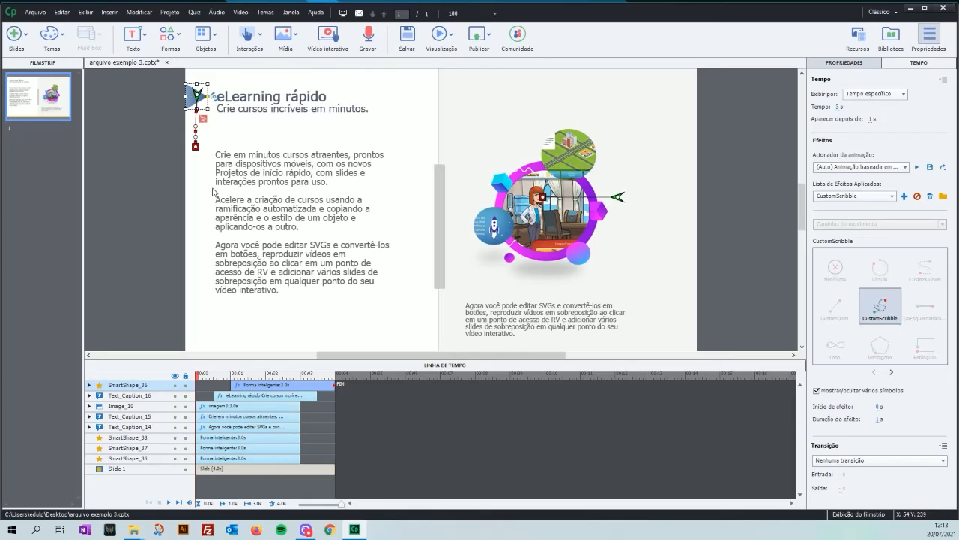
left_click(916, 168)
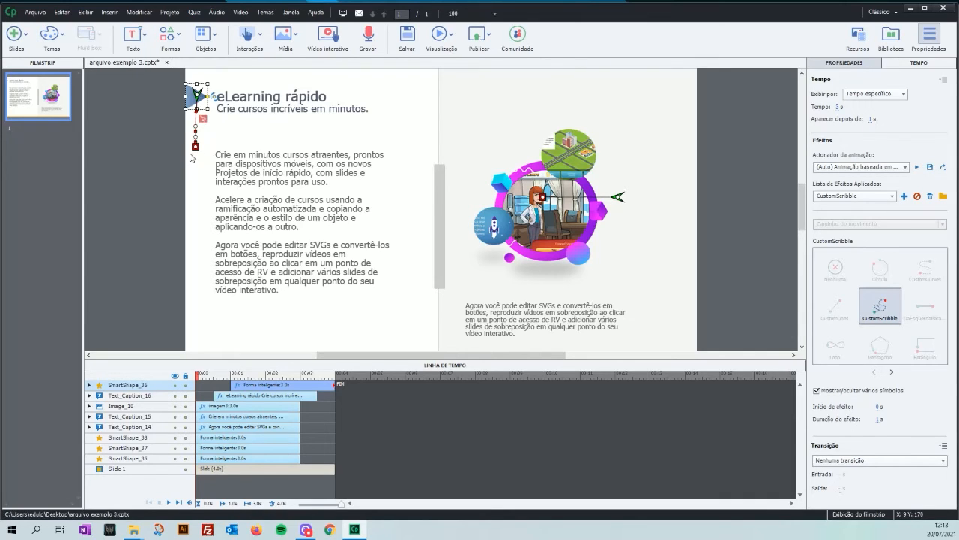
Start the large body text caption at 1.5 s as the topmost timeline layer, keeping the arrow shape's start at 1 s.
left_click(268, 166)
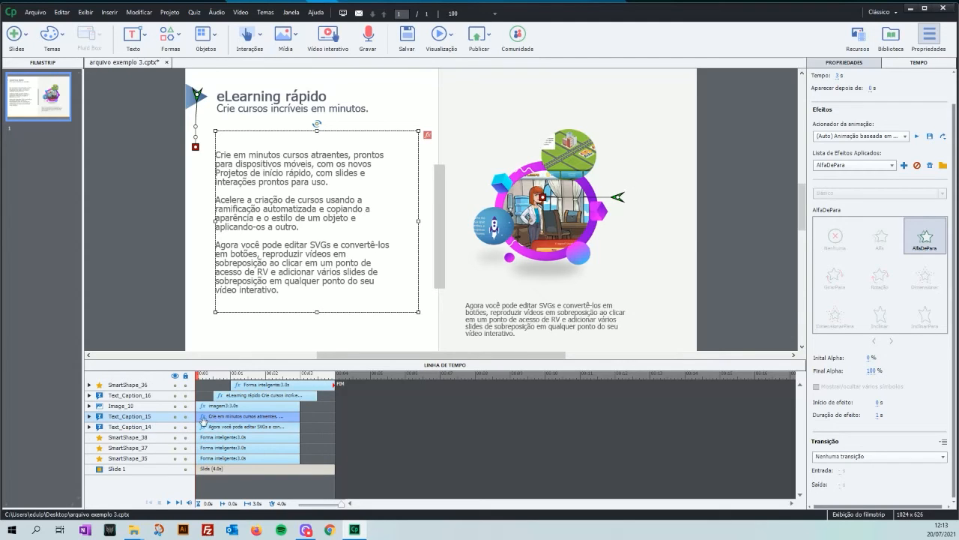
left_click_drag(213, 417, 269, 381)
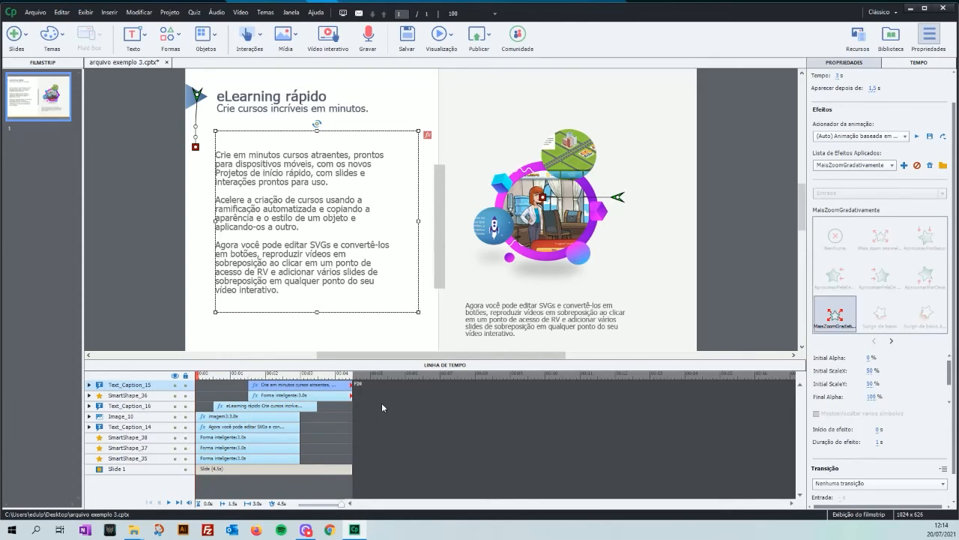
left_click(289, 397)
left_click_drag(289, 397, 271, 395)
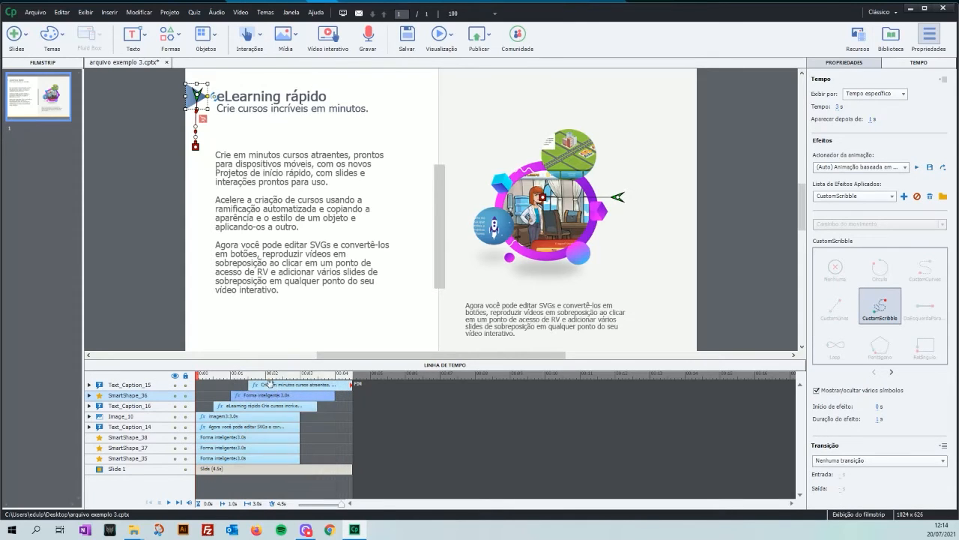
left_click(279, 437)
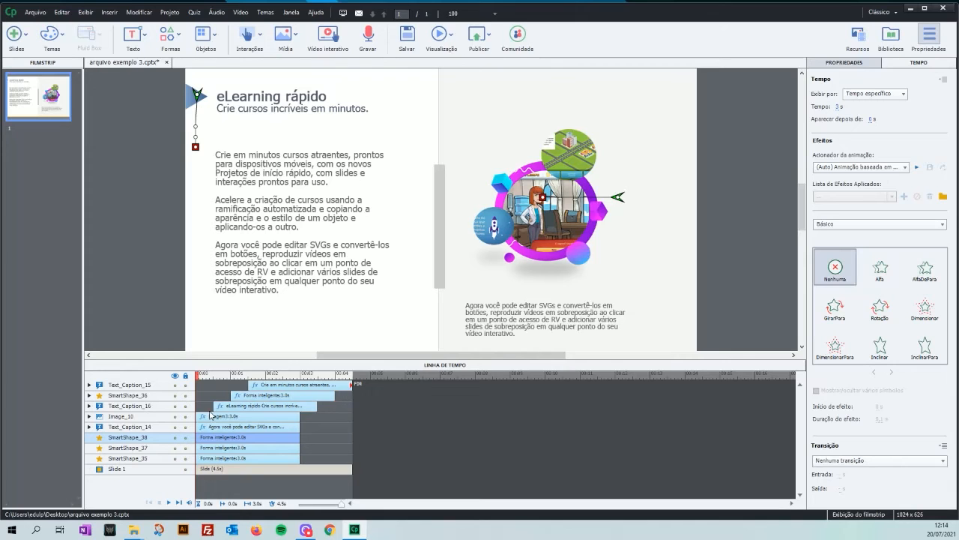
left_click(223, 403)
left_click(234, 394)
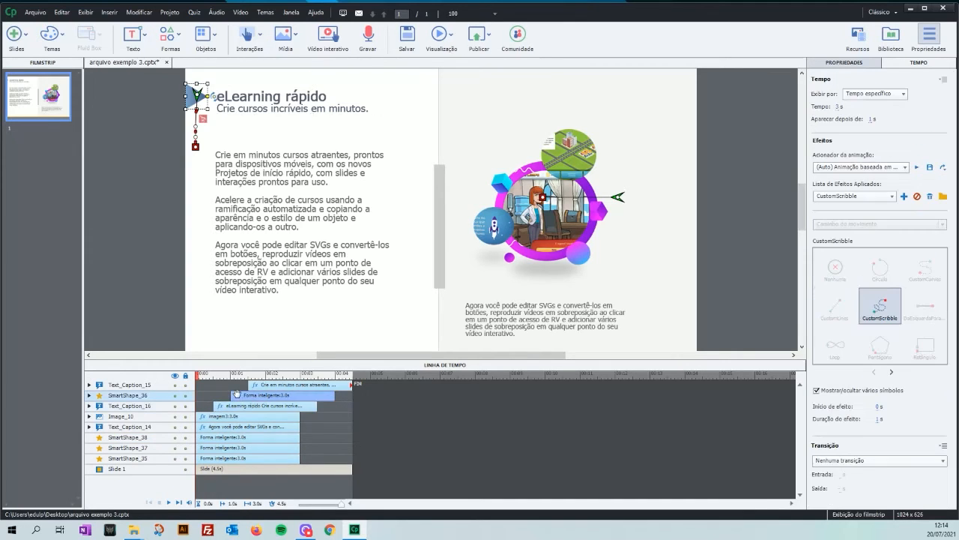
left_click(264, 383)
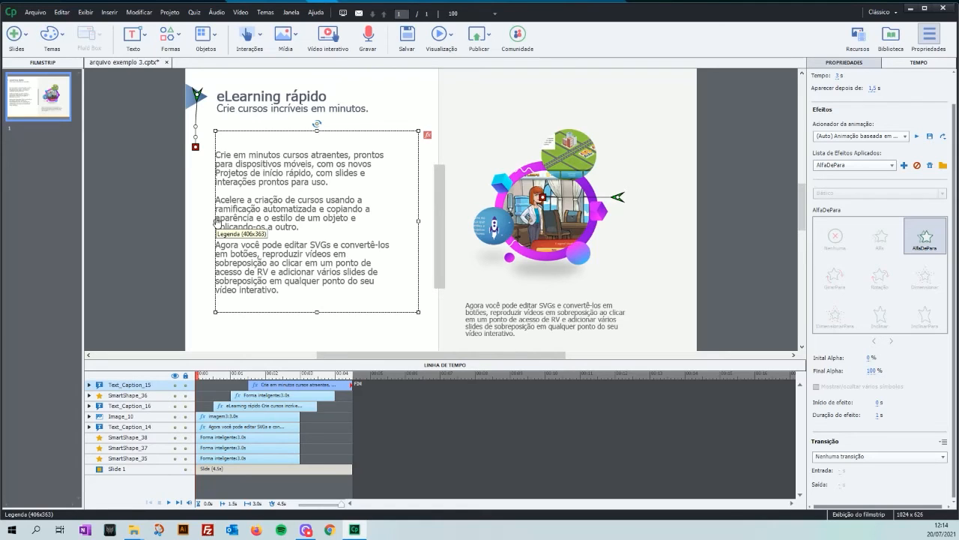
Start the circular illustration image at 2 s as the topmost timeline layer, keeping the body text caption's start at 1.5 s.
left_click(562, 234)
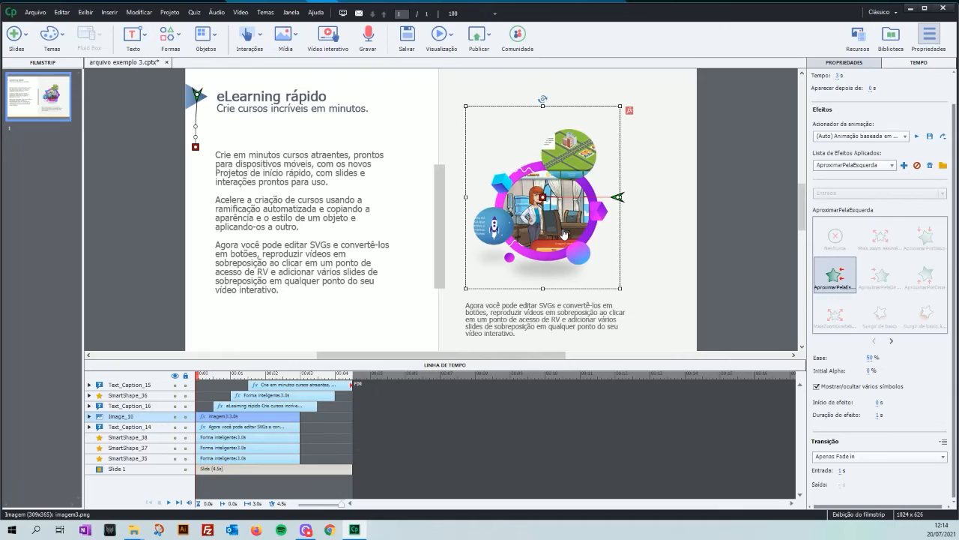
left_click_drag(209, 410, 272, 396)
left_click(280, 398)
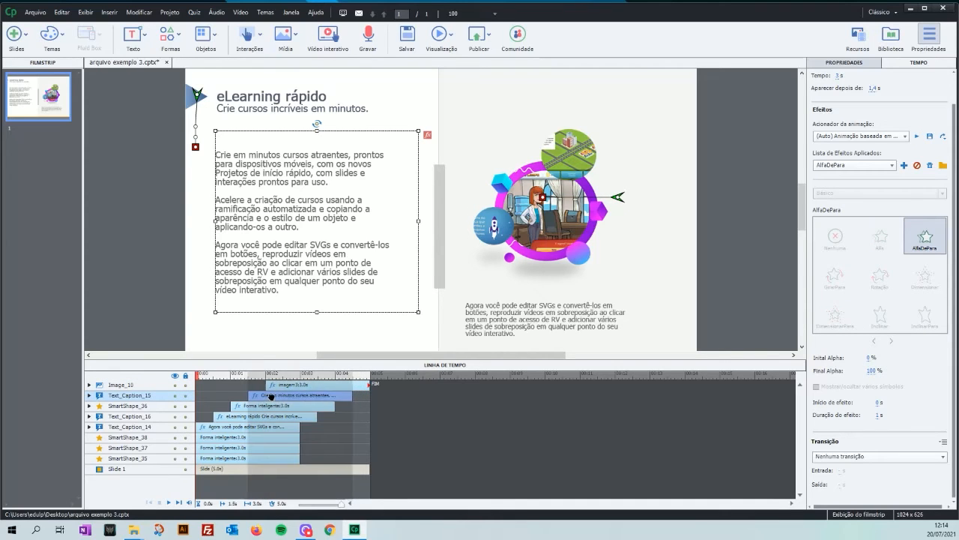
left_click(529, 240)
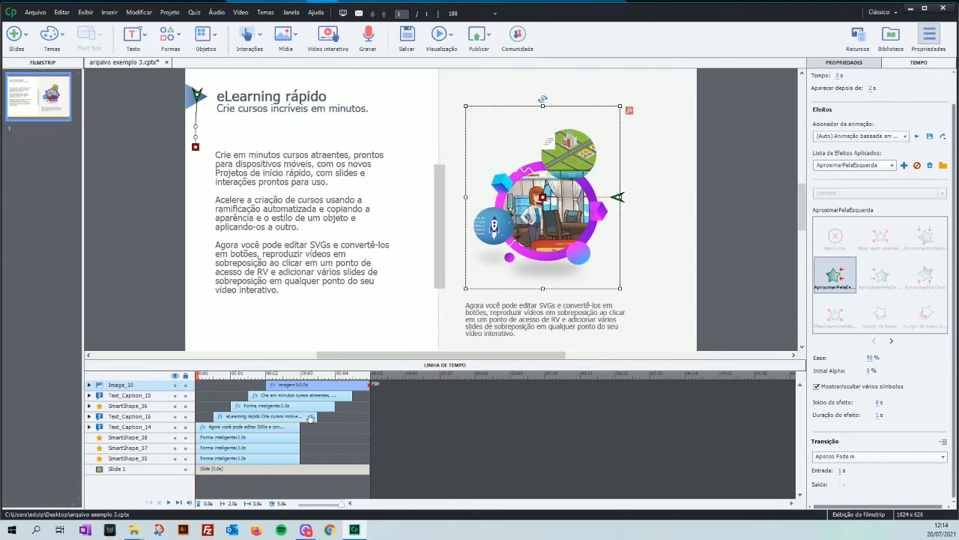
Start the caption below the image at 2 s as the topmost timeline layer and trim the slide duration to 5 s.
left_click(533, 314)
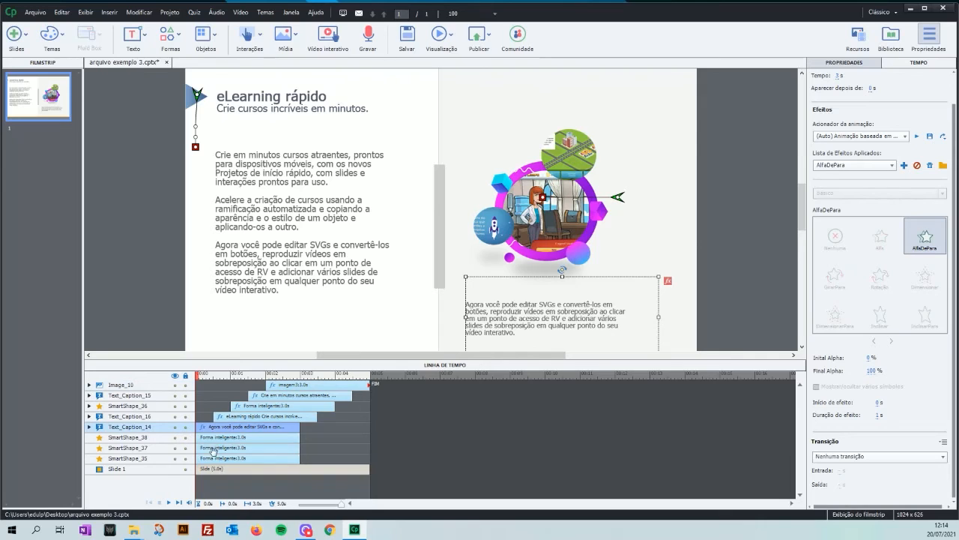
left_click_drag(204, 424, 277, 374)
left_click(291, 394)
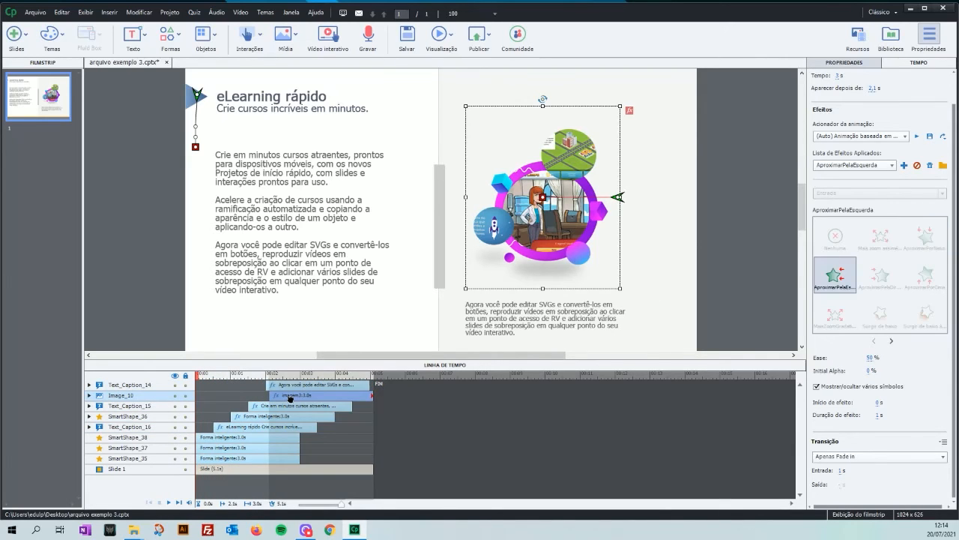
left_click_drag(372, 469, 370, 468)
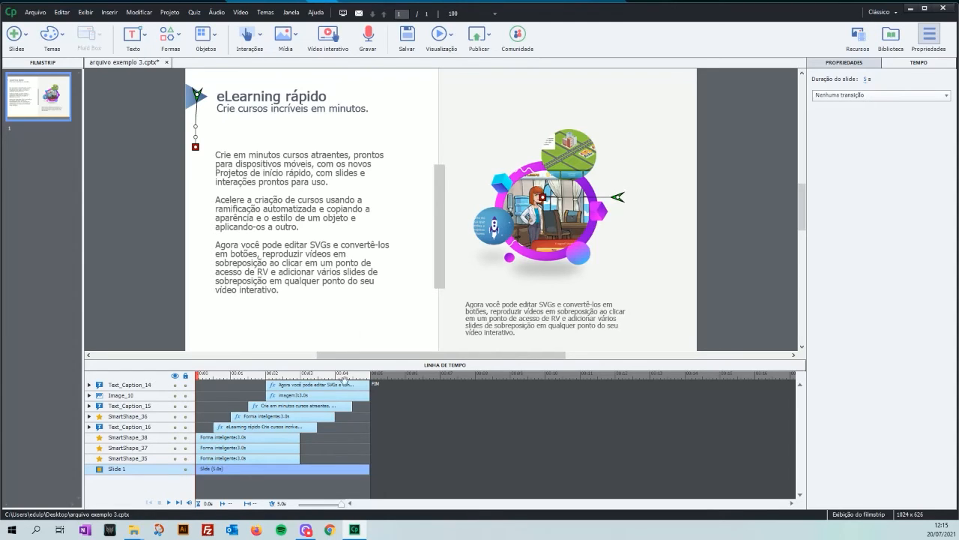
Preview the project from this slide, play the animation sequence through, and close the preview.
left_click(444, 43)
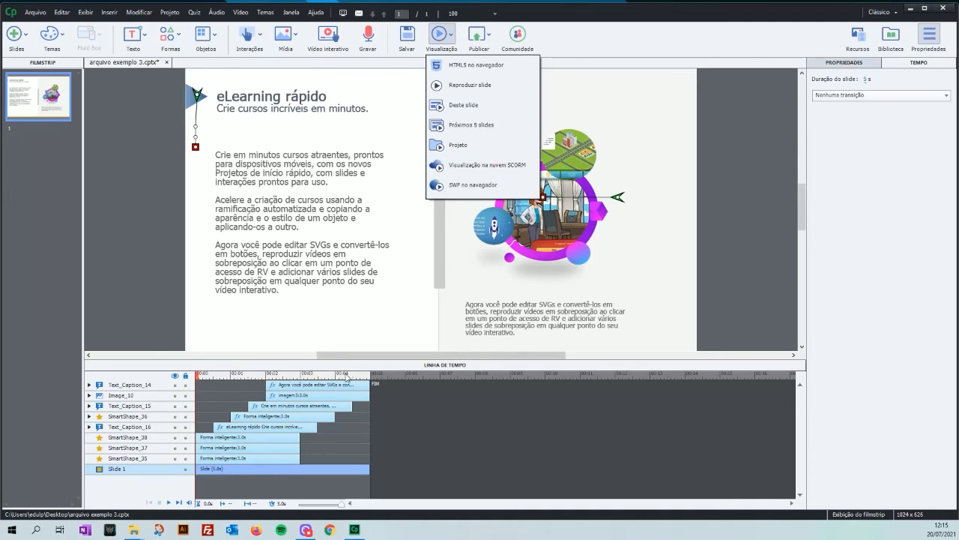
left_click(452, 106)
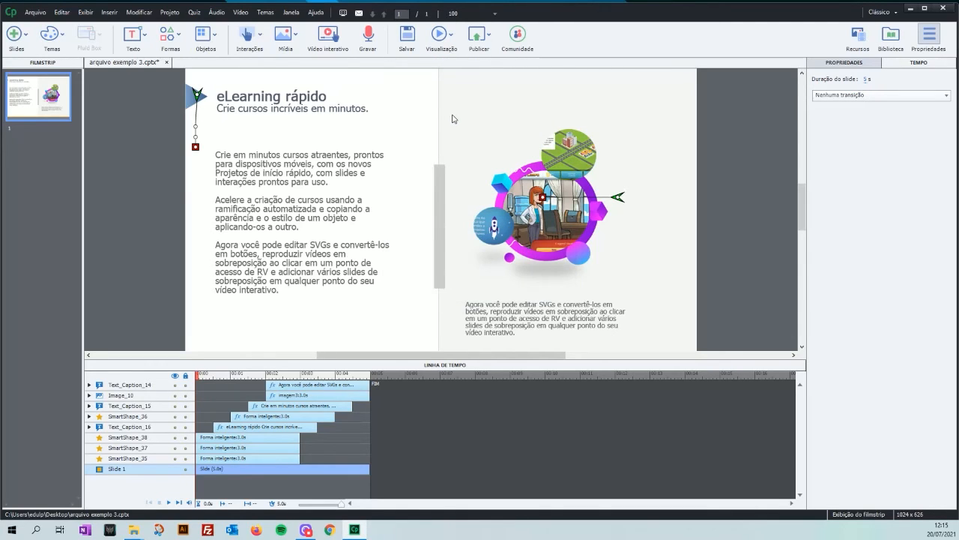
left_click_drag(587, 454, 426, 54)
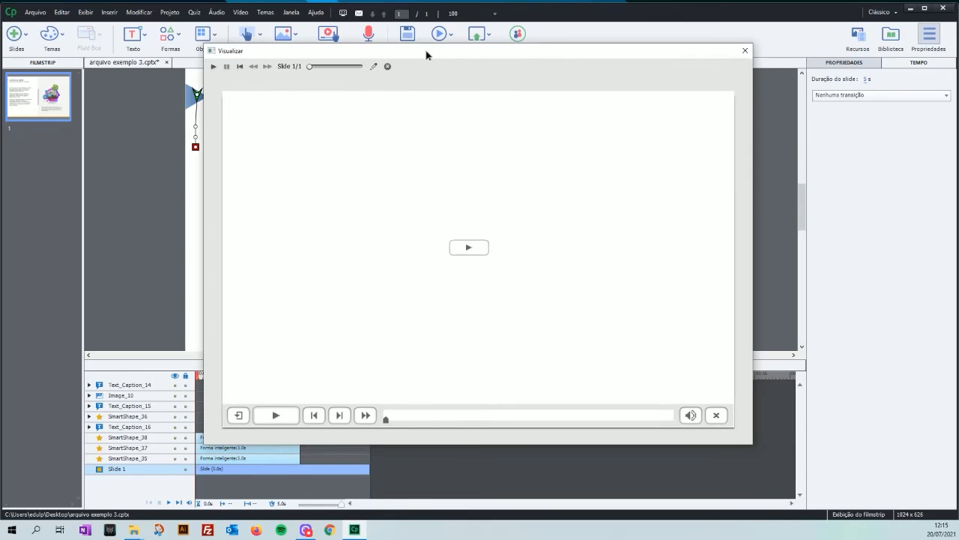
left_click(485, 249)
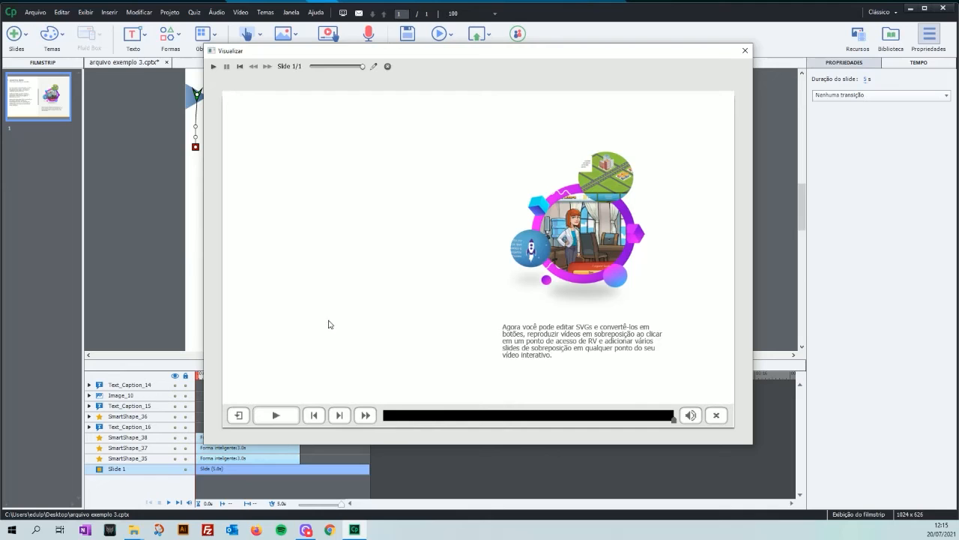
left_click(240, 416)
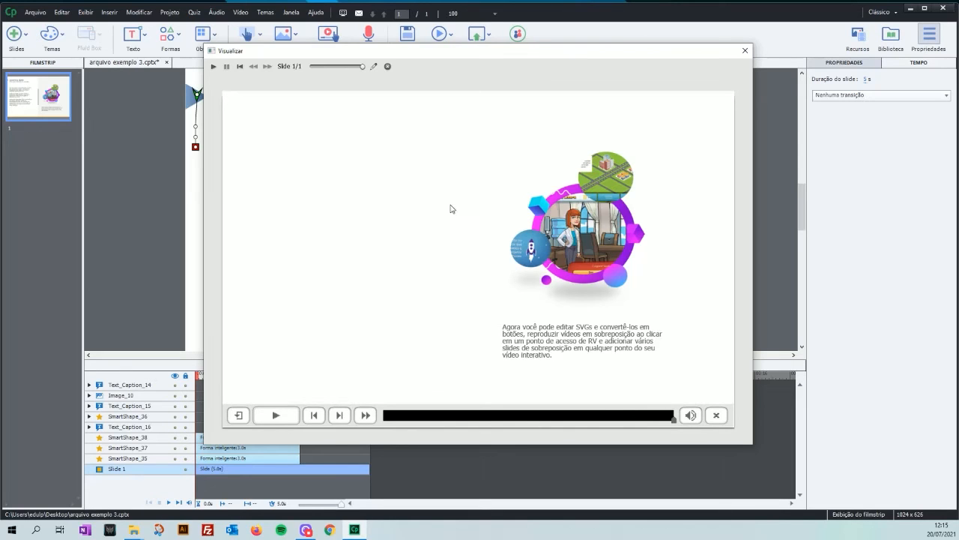
left_click(745, 50)
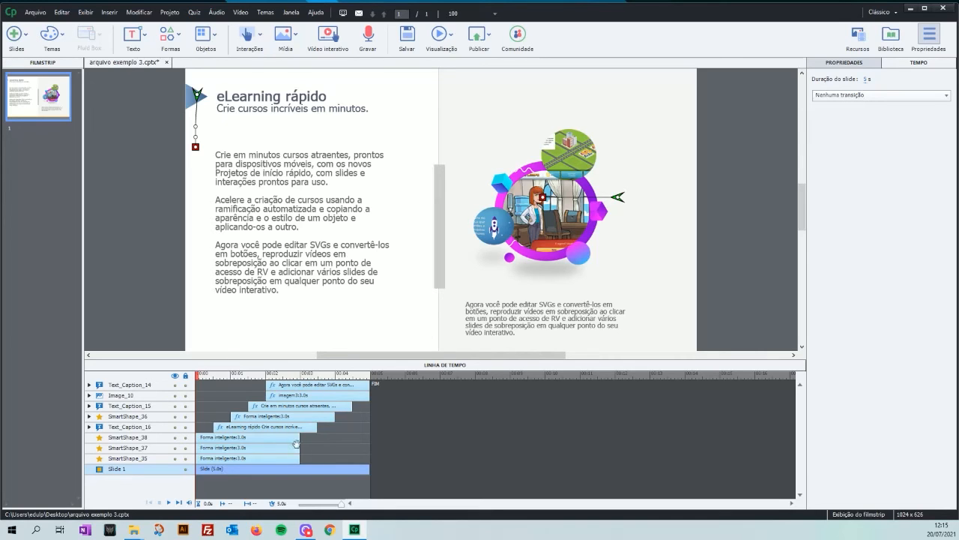
Extend the body text, arrow shape and title on the timeline to the slide's end, keeping the slide duration at 5 s.
left_click(216, 449)
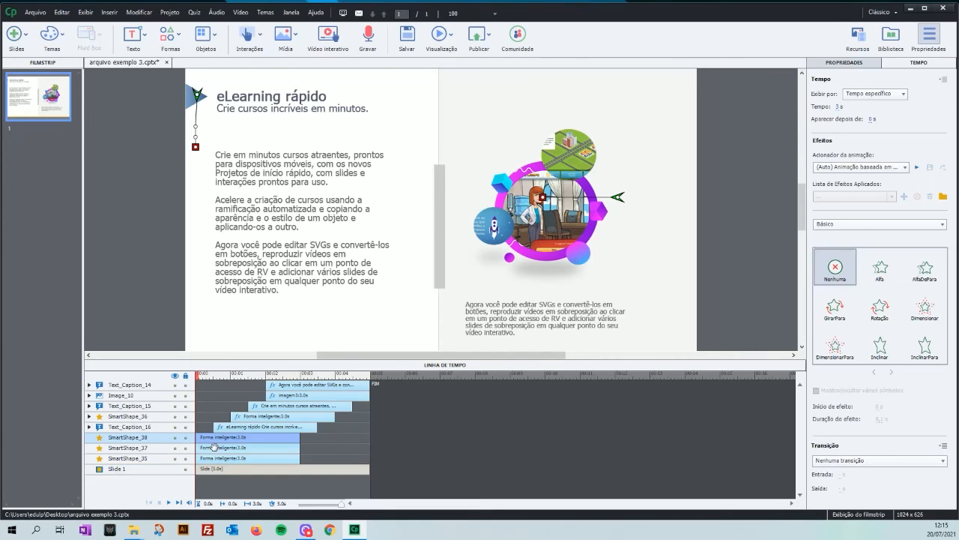
left_click(213, 458)
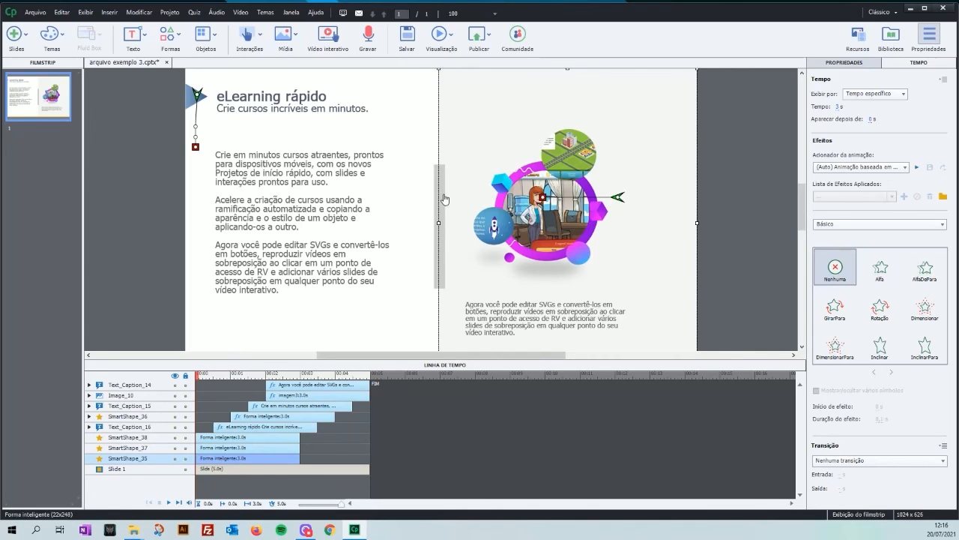
left_click(335, 406)
mouse_move(352, 405)
left_mouse_down()
mouse_move(371, 405)
mouse_move(335, 416)
mouse_move(369, 408)
left_mouse_up()
left_click(315, 426)
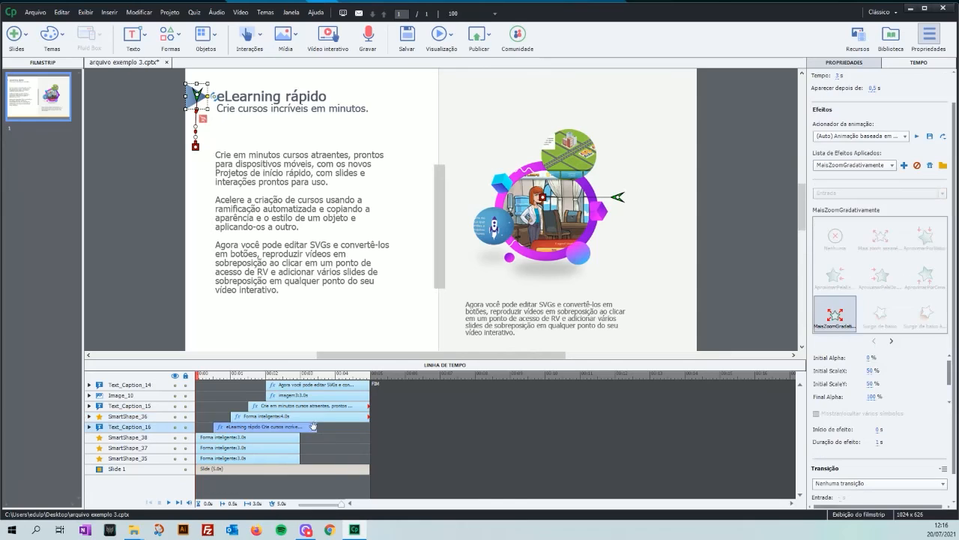
left_click_drag(316, 427, 372, 426)
left_click_drag(374, 470, 369, 469)
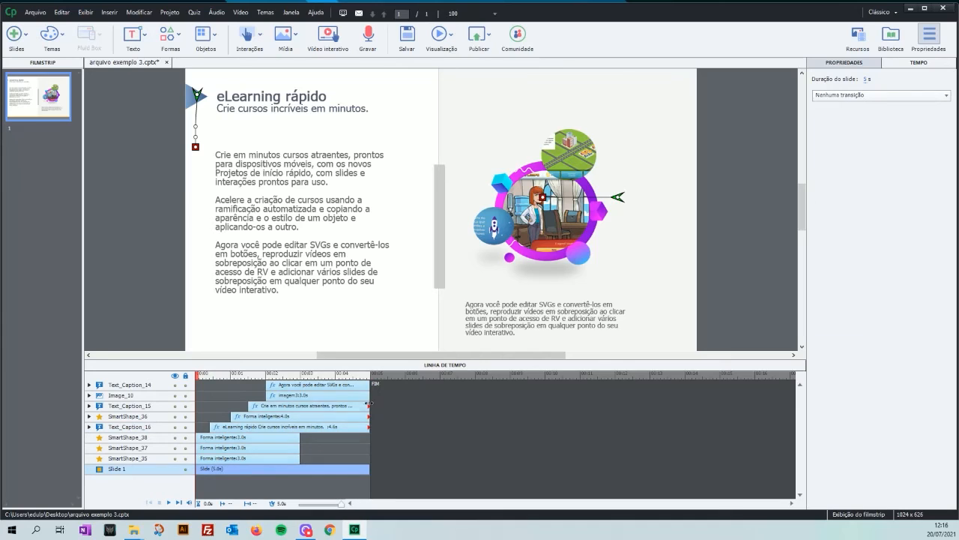
Extend the three static background shapes on the timeline to a display time of 5.1 s.
left_click(299, 439)
left_click_drag(299, 439, 373, 427)
left_click(294, 448)
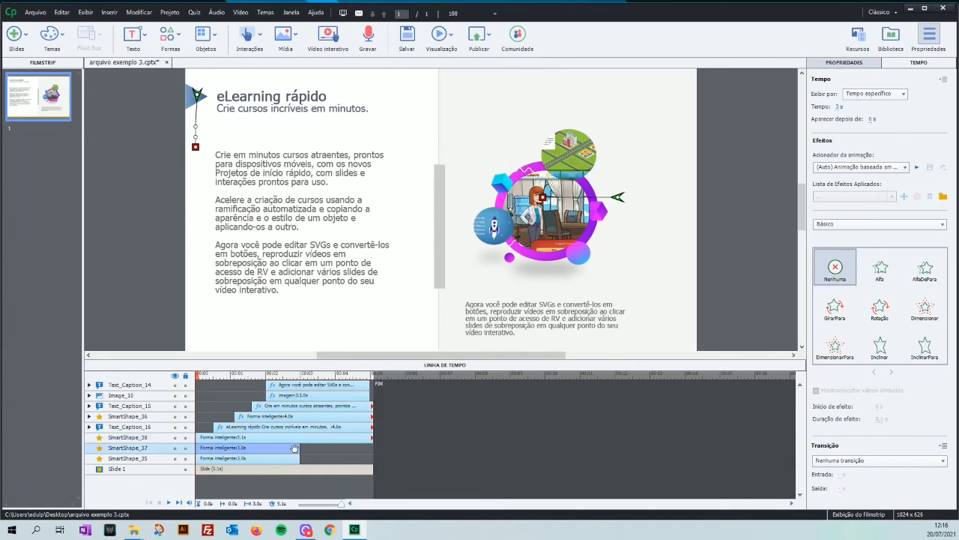
left_click_drag(300, 448, 373, 439)
left_click_drag(300, 458, 373, 457)
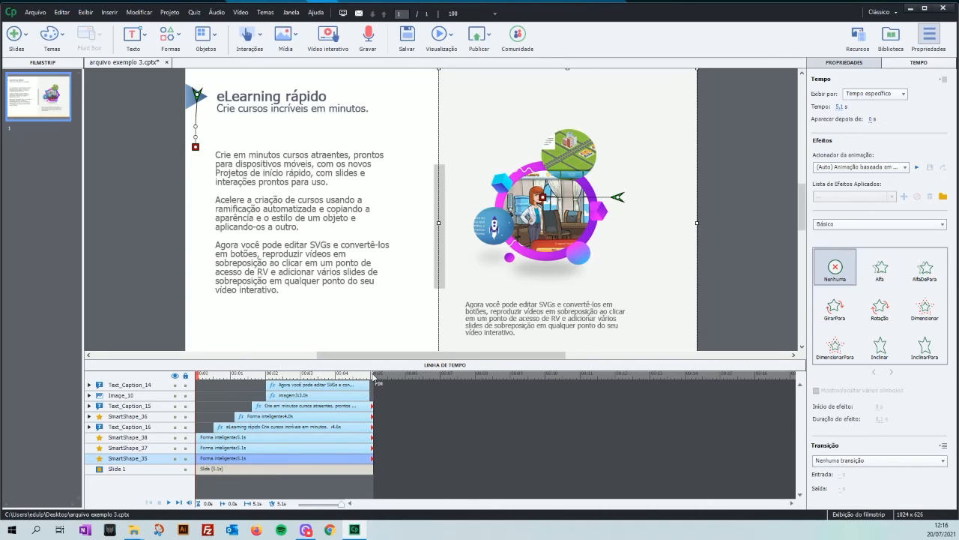
Extend the image and the caption below it to the end of a 5.1 s slide, with the caption starting at 2 s.
left_click(365, 394)
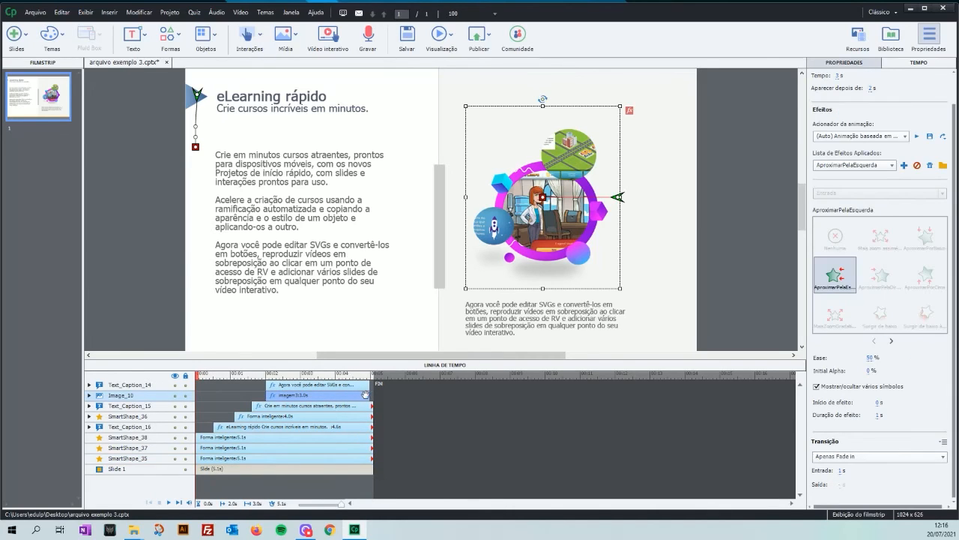
left_click_drag(367, 395, 376, 385)
left_click(367, 385)
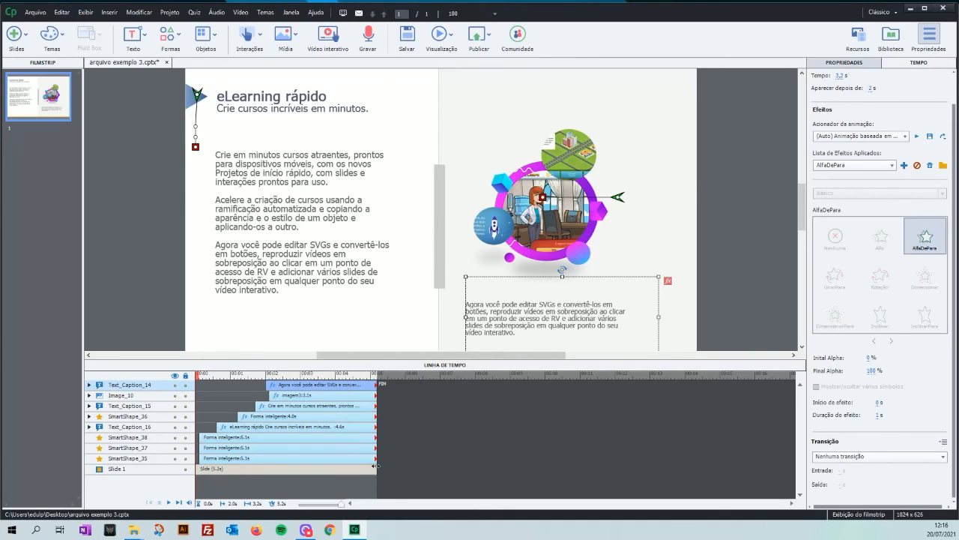
left_click(374, 465)
left_click_drag(366, 468, 364, 468)
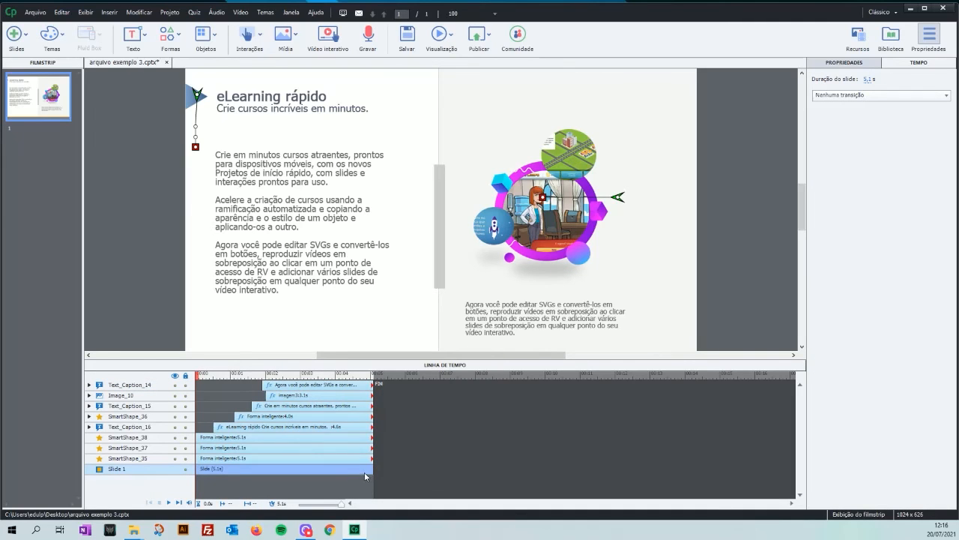
left_click(272, 385)
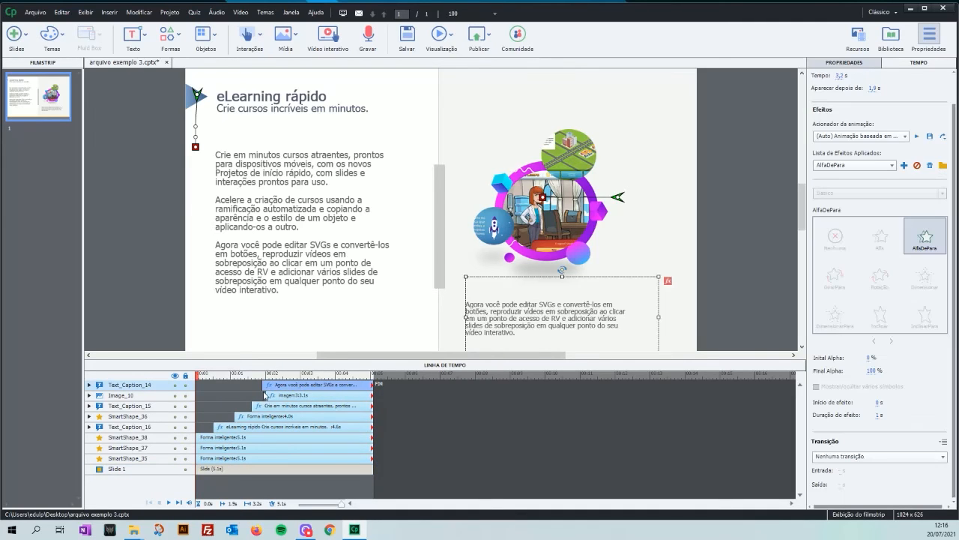
left_click_drag(263, 384, 264, 384)
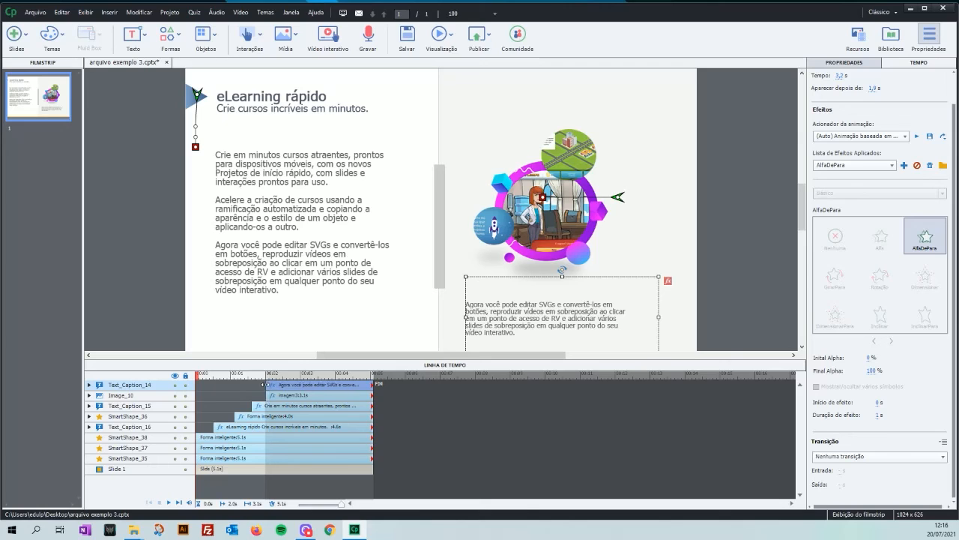
Preview the project again from this slide with the extended object timings.
left_click(442, 39)
left_click(463, 106)
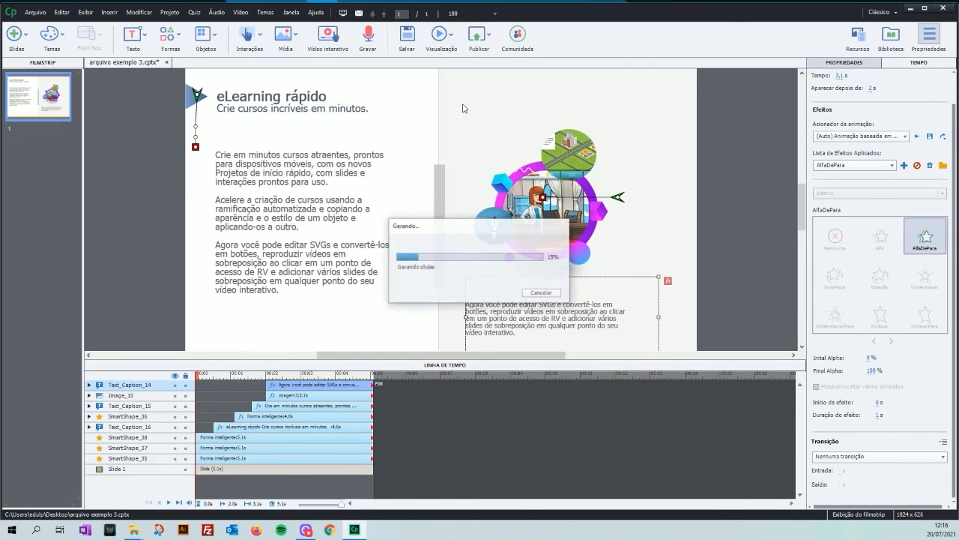